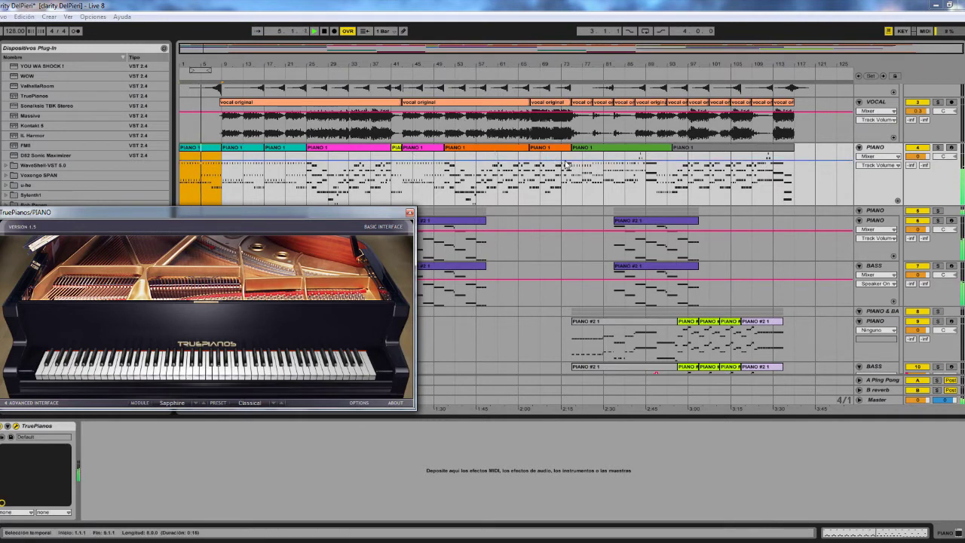
# Step: Scroll up and down through the Live arrangement and adjust the view
pyautogui.scroll(-2, 656, 372)
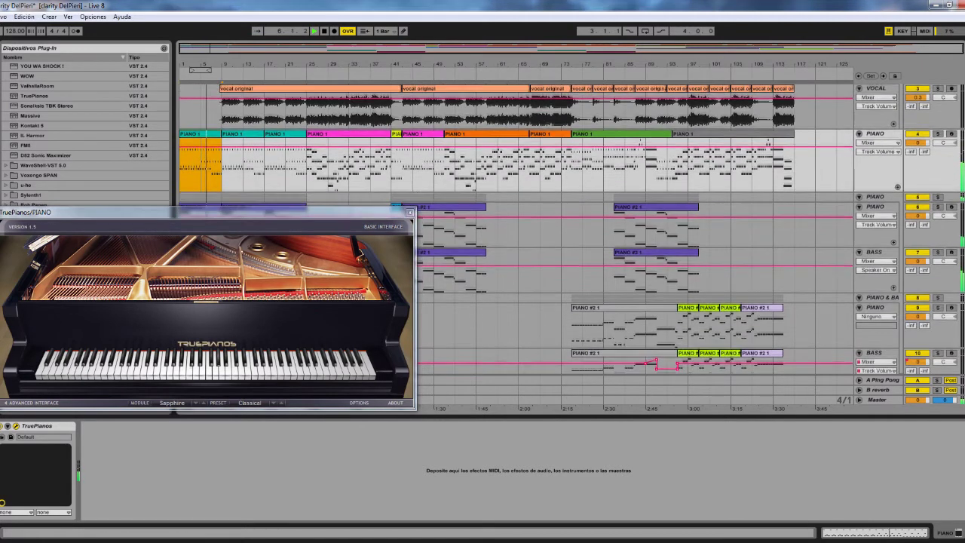
pyautogui.scroll(1, 656, 372)
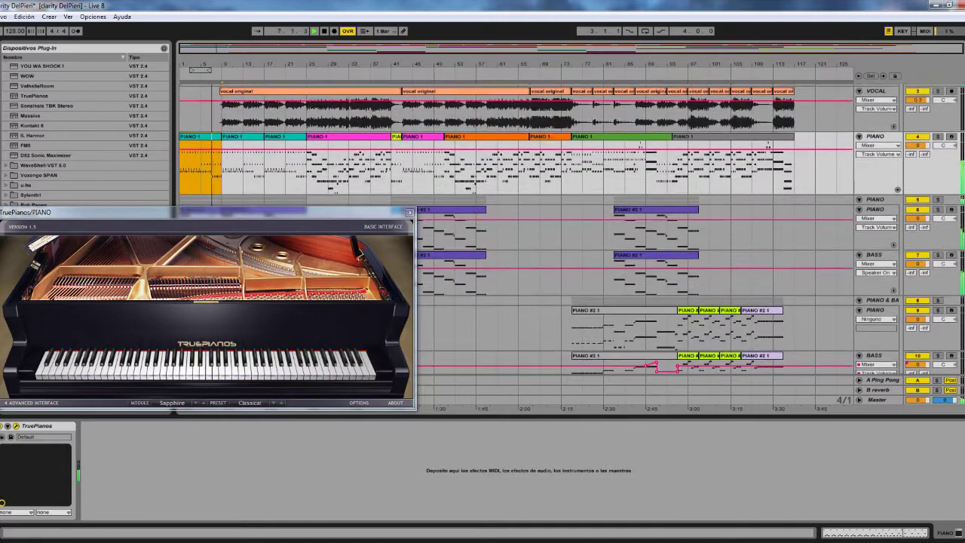
pyautogui.scroll(-2, 656, 373)
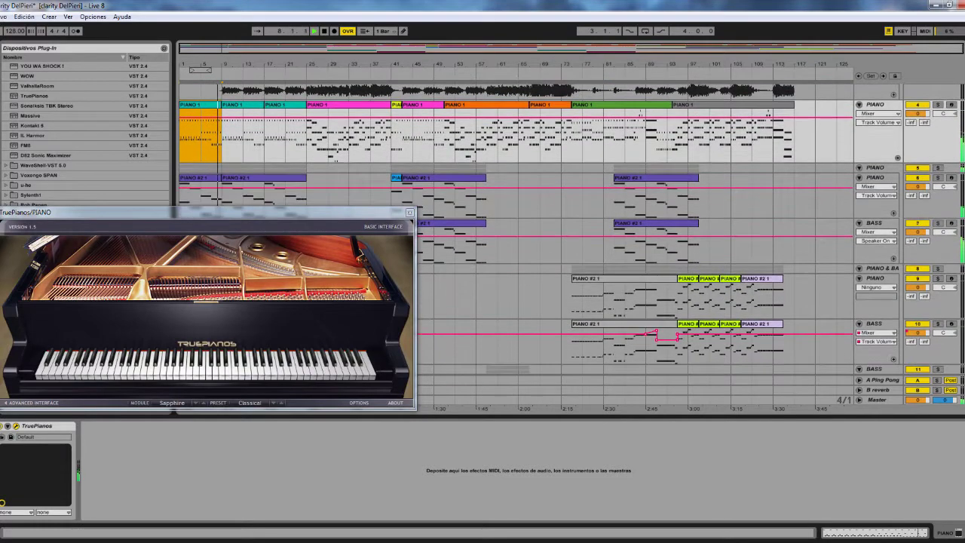
pyautogui.scroll(-4, 656, 373)
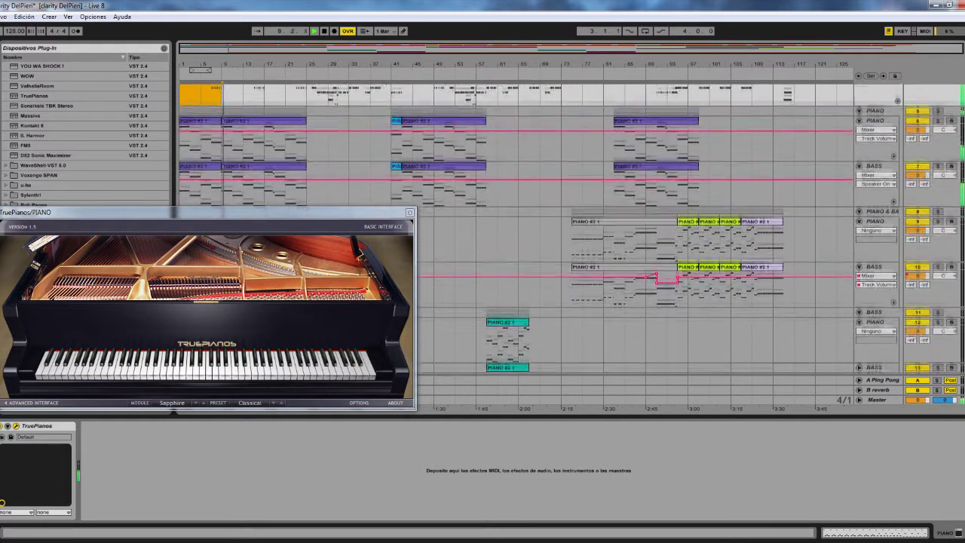
pyautogui.scroll(-1, 656, 373)
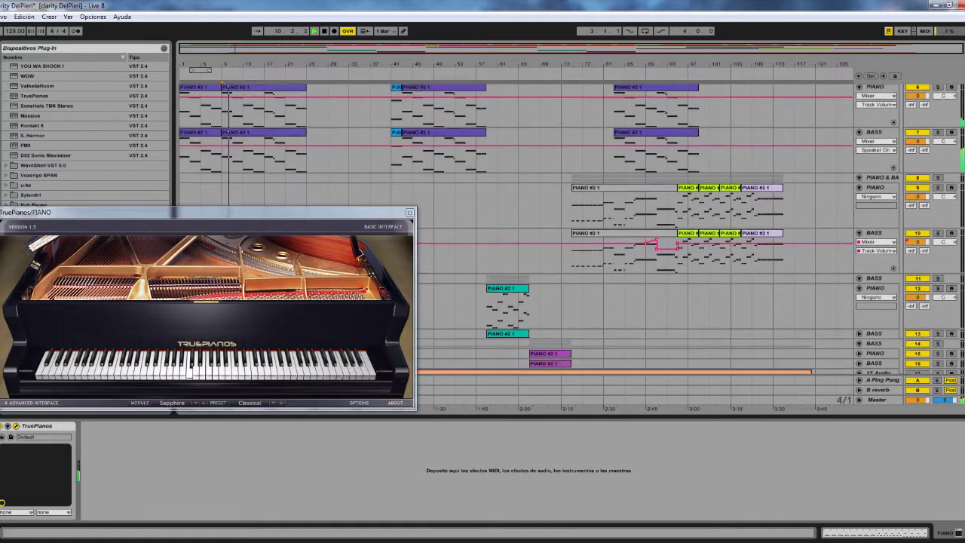
pyautogui.scroll(3, 962, 262)
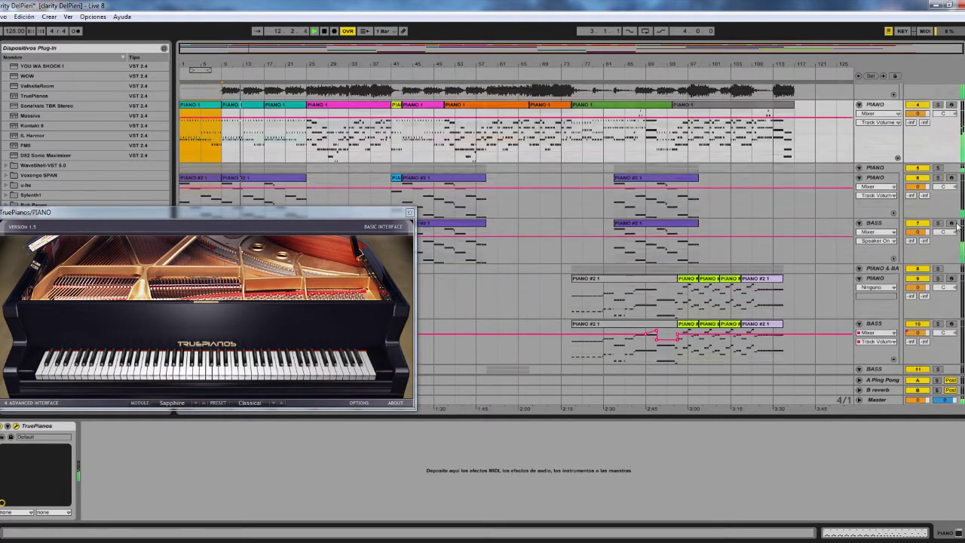
pyautogui.moveTo(962, 262); pyautogui.dragTo(960, 174)
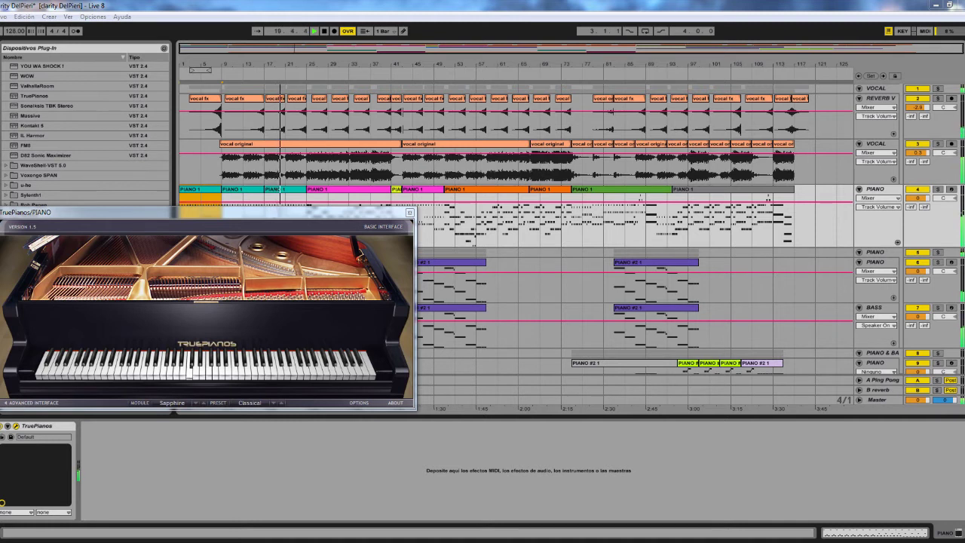
# Step: Open Windows Explorer over the arrangement and go to OS (C:) > Archivos de programa
pyautogui.press('super+e')
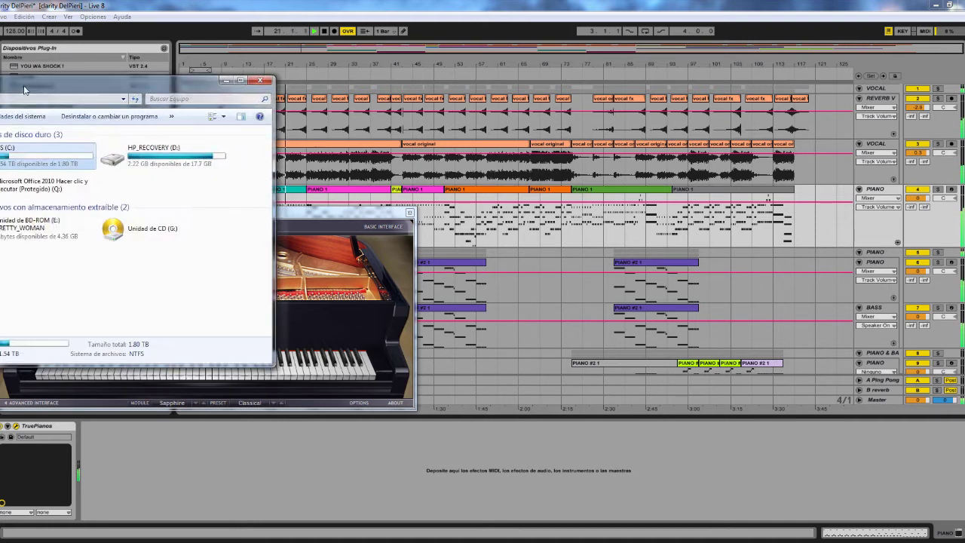
pyautogui.moveTo(45, 92); pyautogui.dragTo(664, 138)
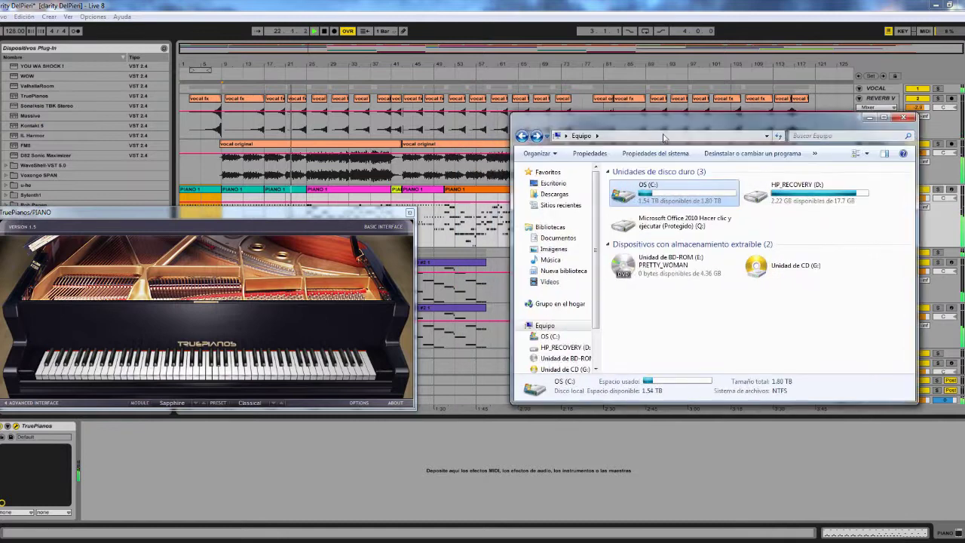
pyautogui.doubleClick(689, 197)
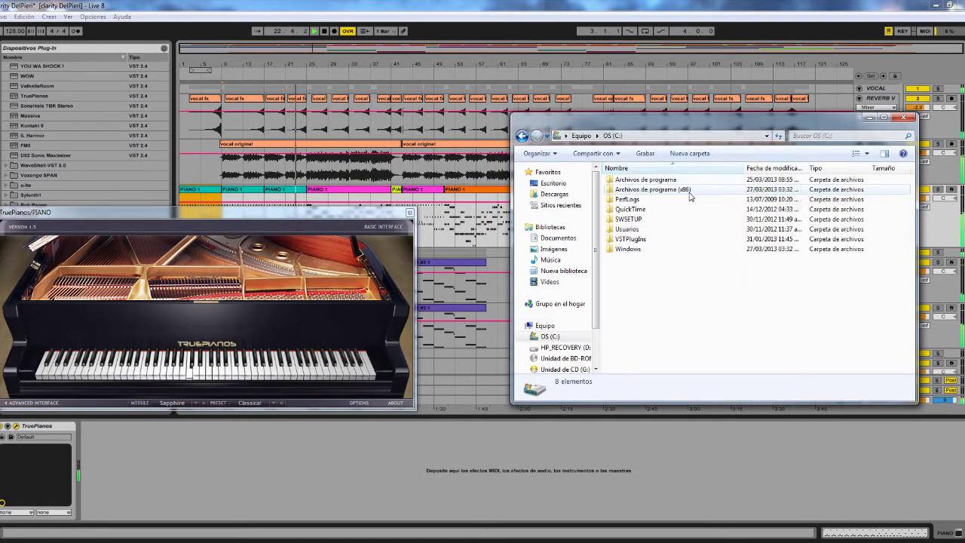
pyautogui.doubleClick(643, 179)
pyautogui.scroll(-3, 626, 355)
pyautogui.scroll(-2, 626, 360)
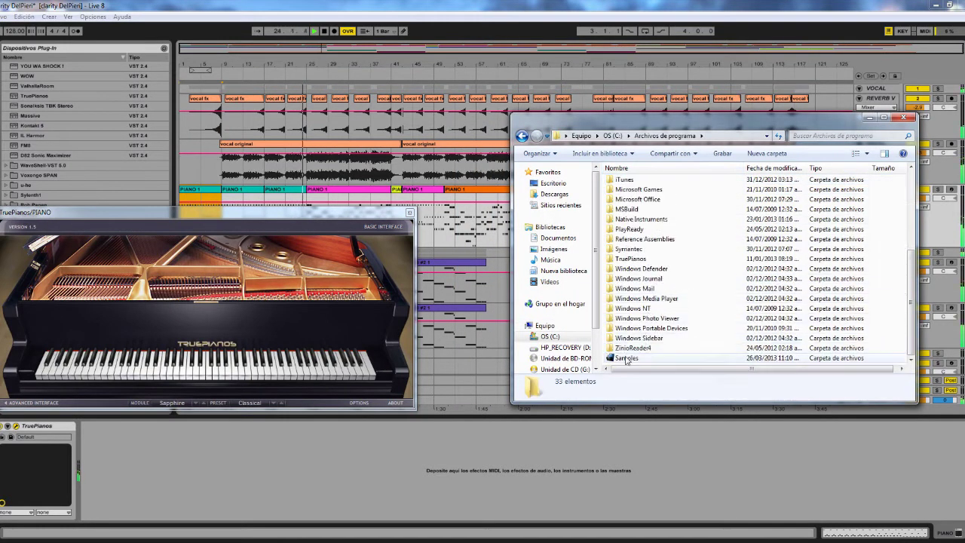
# Step: Check the Samples folder's properties, showing its 63.8 GB size
pyautogui.click(626, 359)
pyautogui.rightClick(633, 360)
pyautogui.click(663, 394)
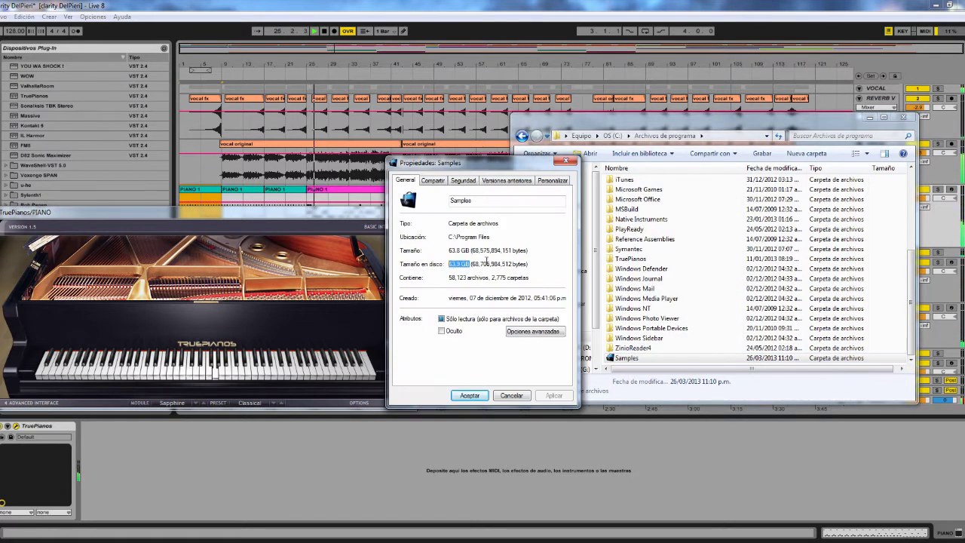
pyautogui.click(565, 164)
# Step: Open the Samples folder and browse down to the Zenhiser and Zero G packs
pyautogui.doubleClick(626, 358)
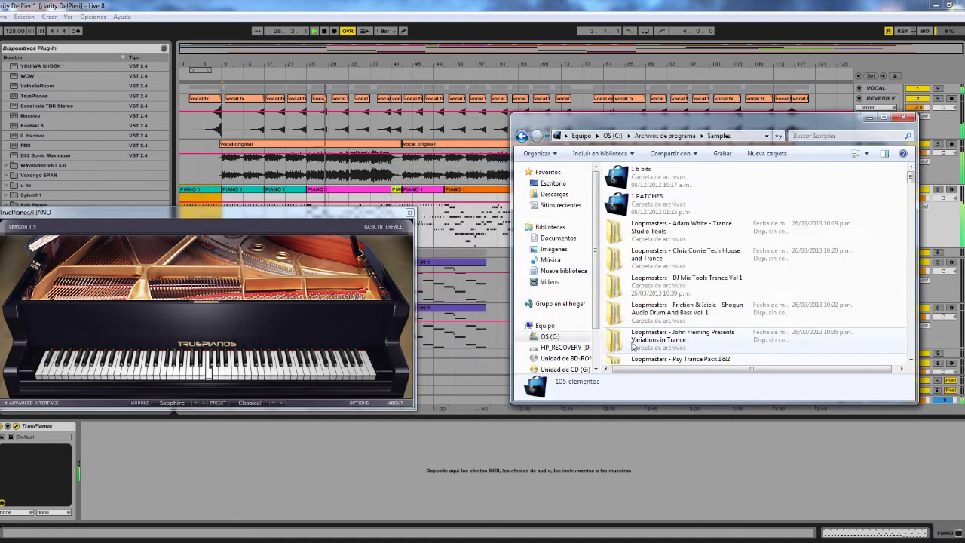
pyautogui.scroll(-10, 838, 204)
pyautogui.scroll(-10, 842, 215)
pyautogui.scroll(-10, 843, 215)
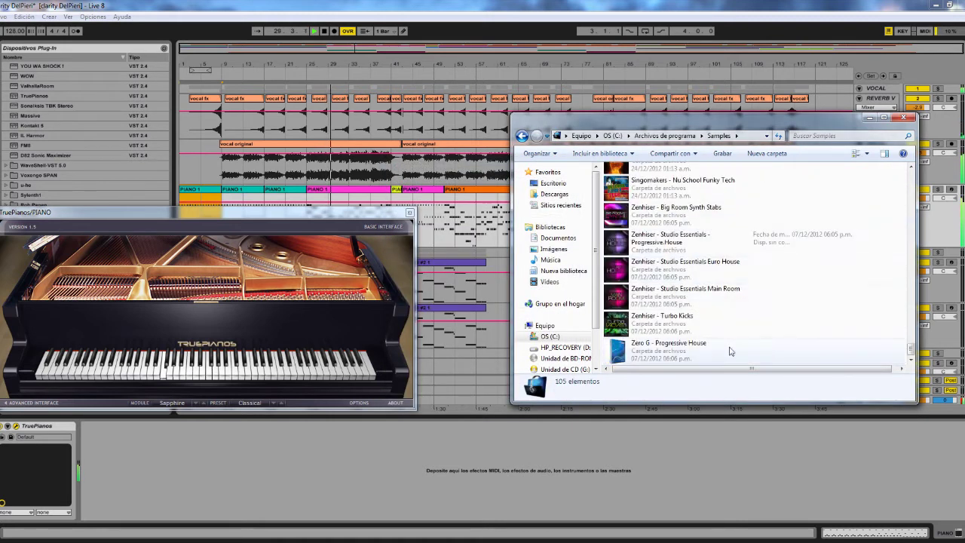
pyautogui.click(652, 353)
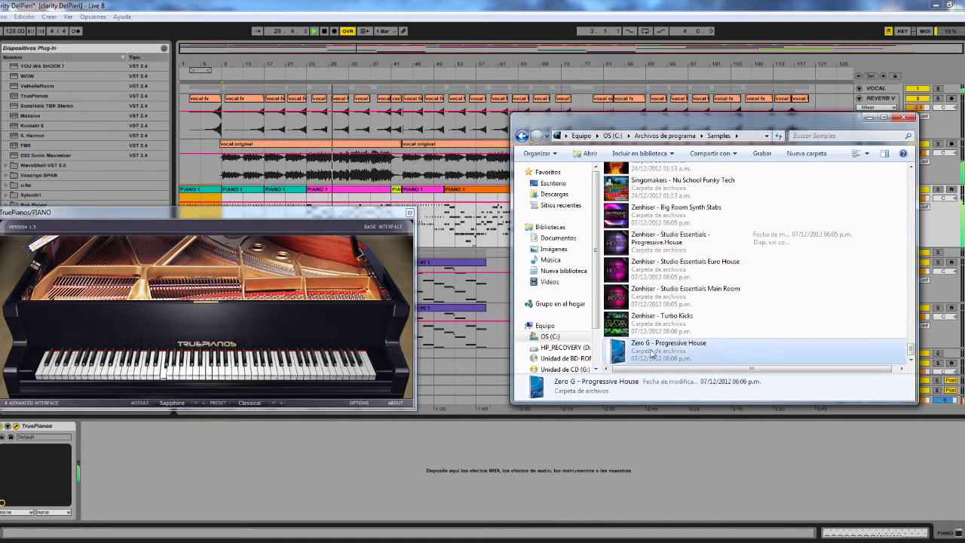
pyautogui.click(796, 324)
pyautogui.press('Up')
pyautogui.press('Up')
pyautogui.press('Up')
pyautogui.press('Up')
pyautogui.press('Up')
pyautogui.press('Up')
pyautogui.press('Up')
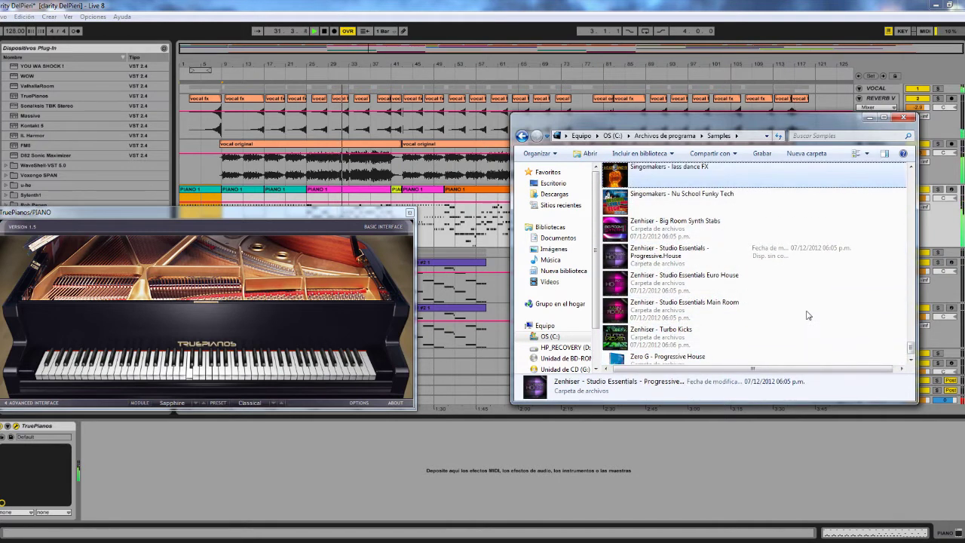
pyautogui.press('Up')
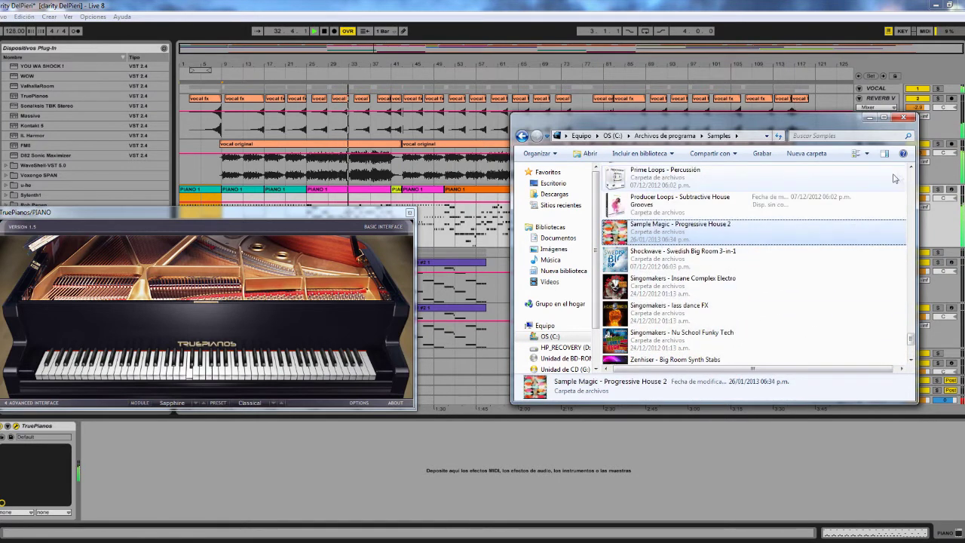
# Step: Scroll the Samples list back to the top and select the 16 bits folder
pyautogui.click(911, 167)
pyautogui.click(910, 169)
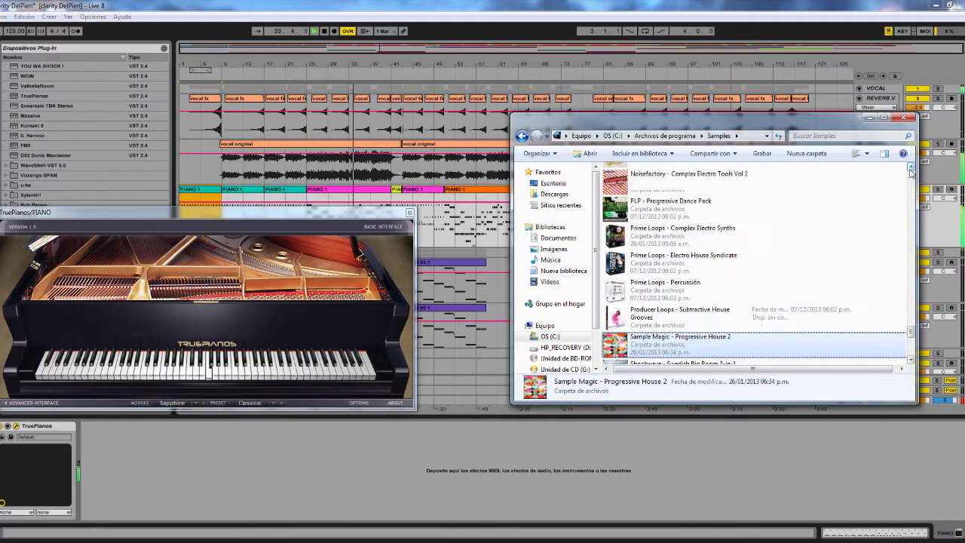
pyautogui.click(910, 169)
pyautogui.click(910, 169)
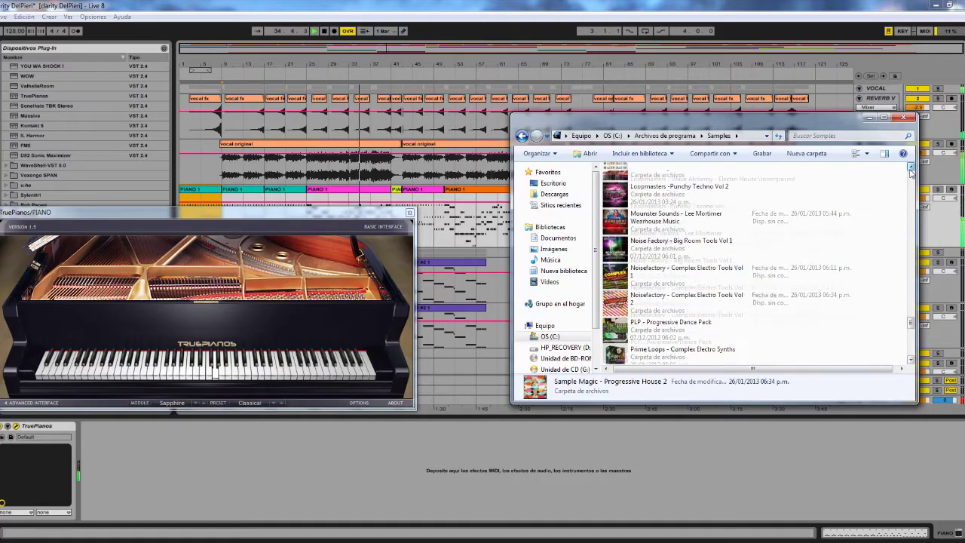
pyautogui.click(911, 169)
pyautogui.click(910, 169)
pyautogui.click(910, 169)
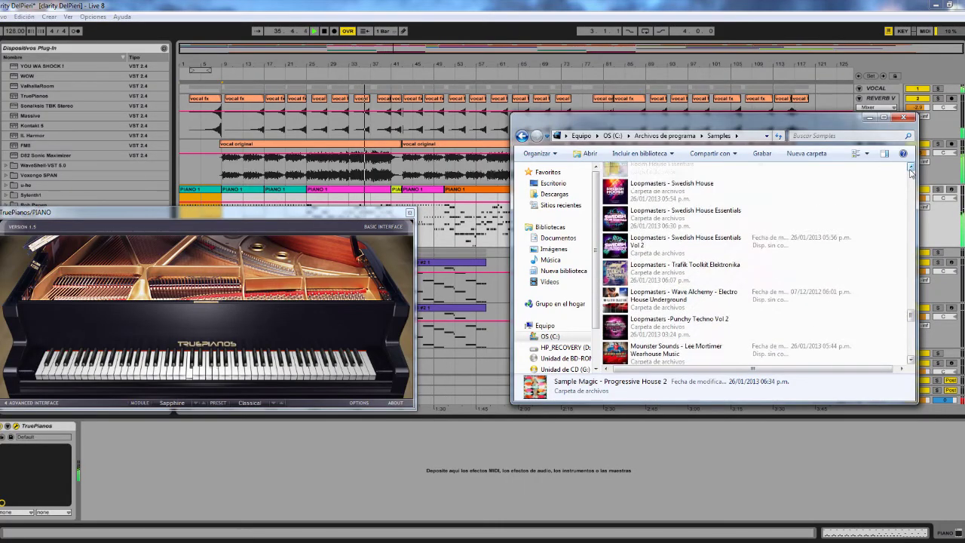
pyautogui.click(910, 169)
pyautogui.click(910, 169)
pyautogui.click(911, 168)
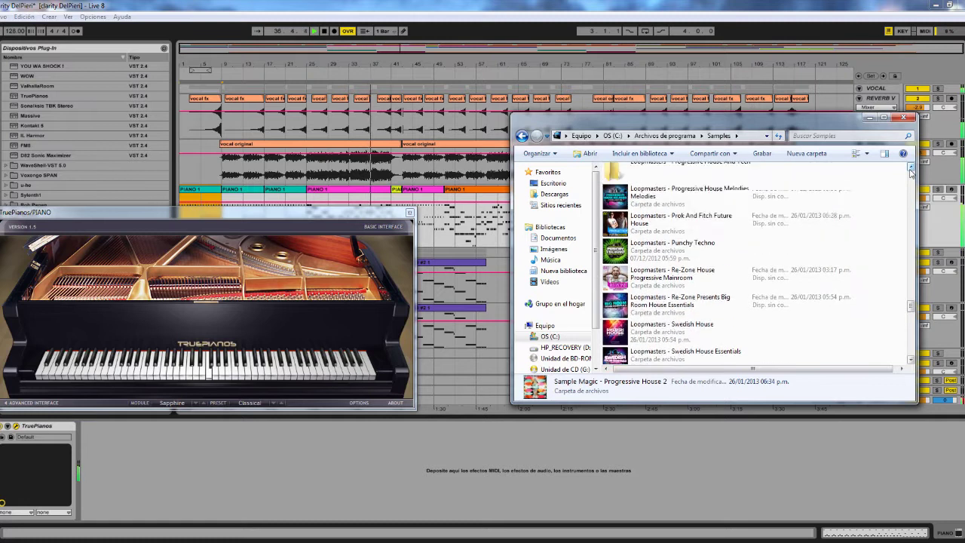
pyautogui.click(911, 169)
pyautogui.click(910, 169)
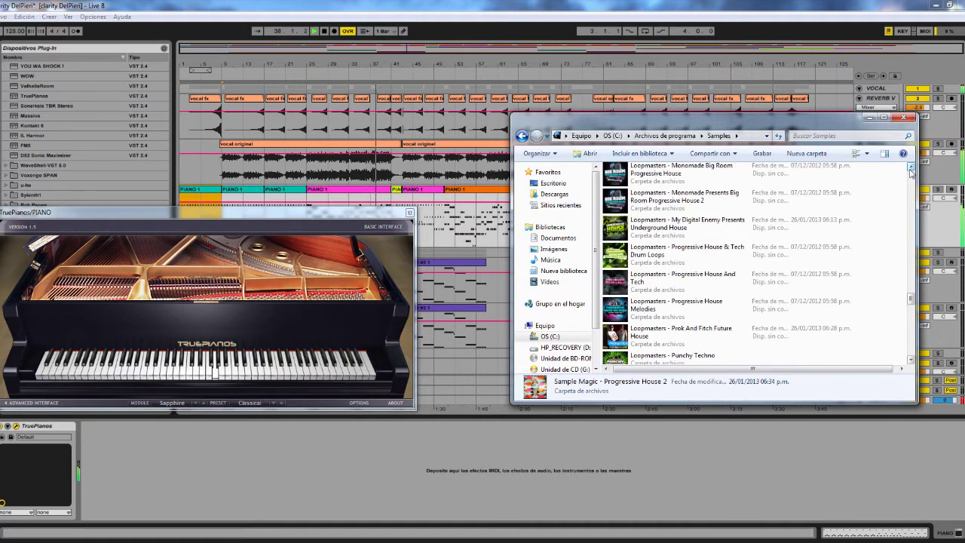
pyautogui.click(910, 169)
pyautogui.click(910, 169)
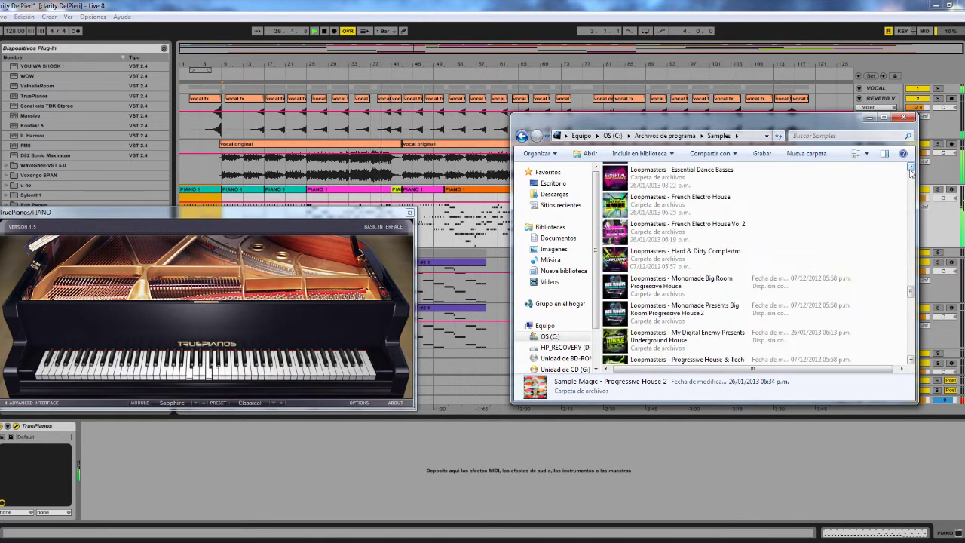
pyautogui.click(911, 169)
pyautogui.click(910, 169)
pyautogui.click(910, 168)
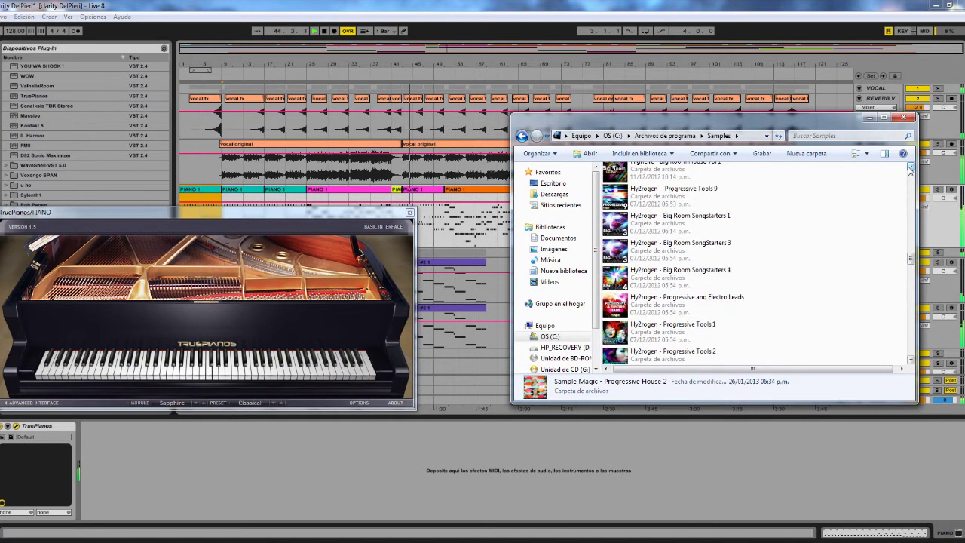
pyautogui.click(910, 166)
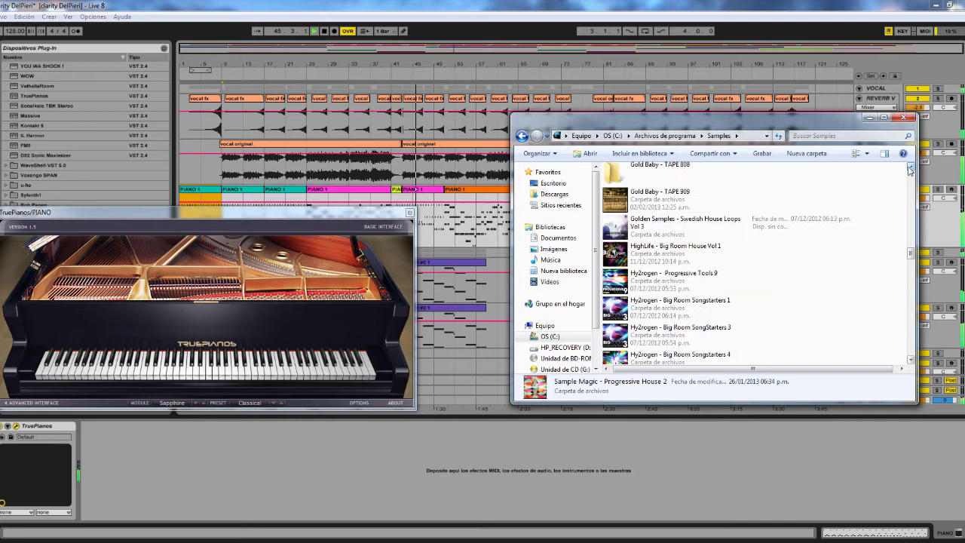
pyautogui.click(911, 167)
pyautogui.click(910, 167)
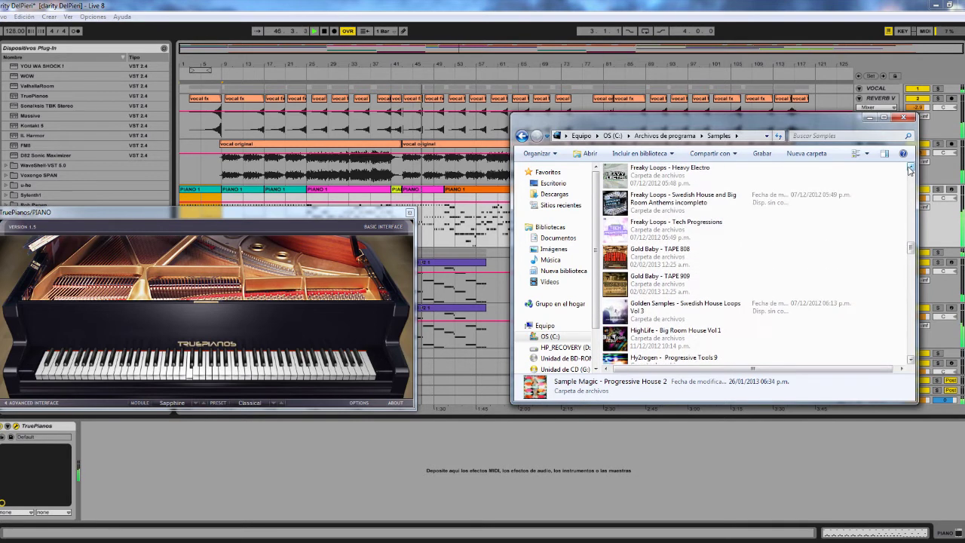
pyautogui.click(911, 166)
pyautogui.click(910, 166)
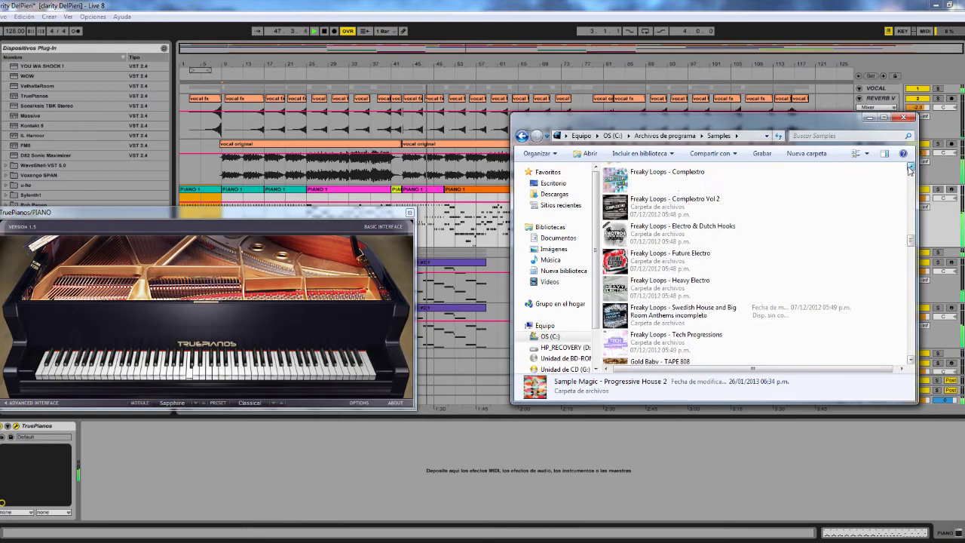
pyautogui.click(910, 167)
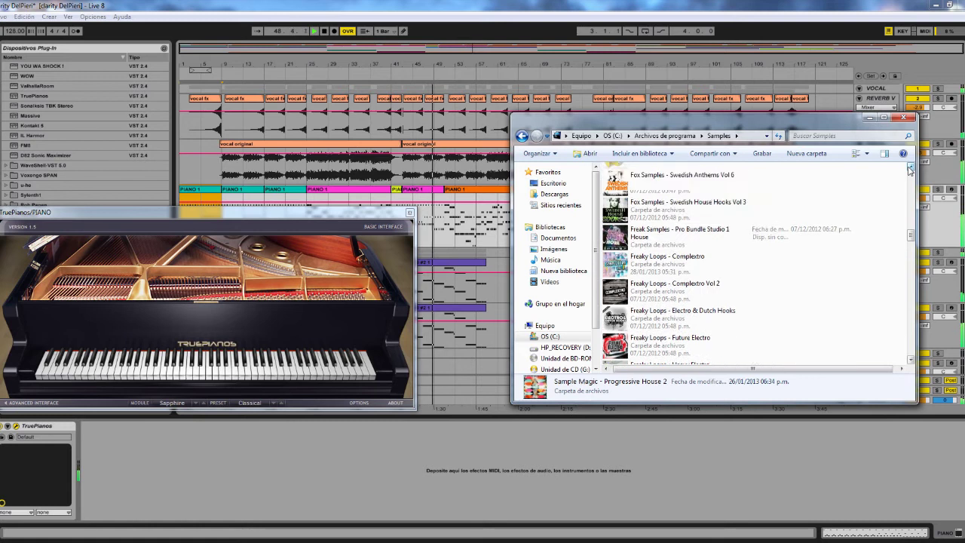
pyautogui.click(910, 167)
pyautogui.click(911, 166)
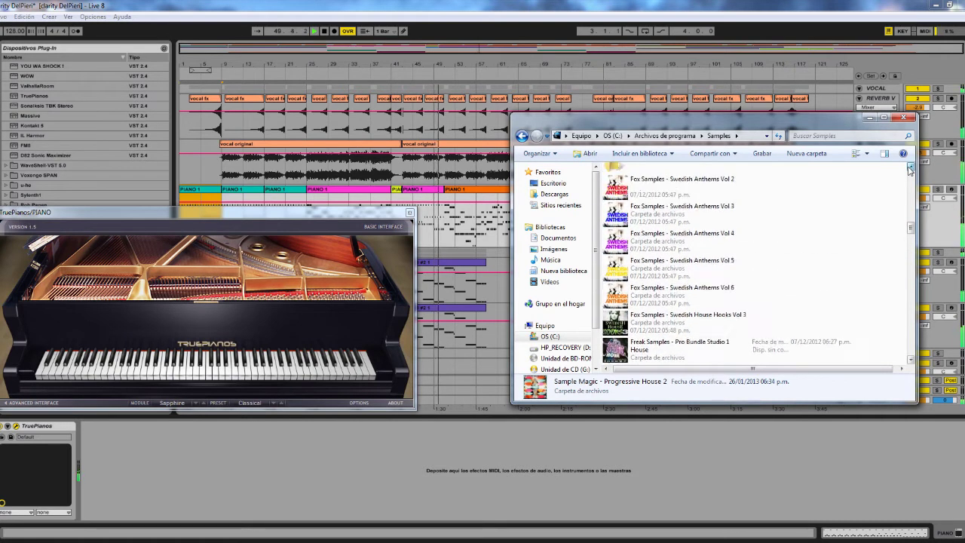
pyautogui.click(910, 167)
pyautogui.click(911, 166)
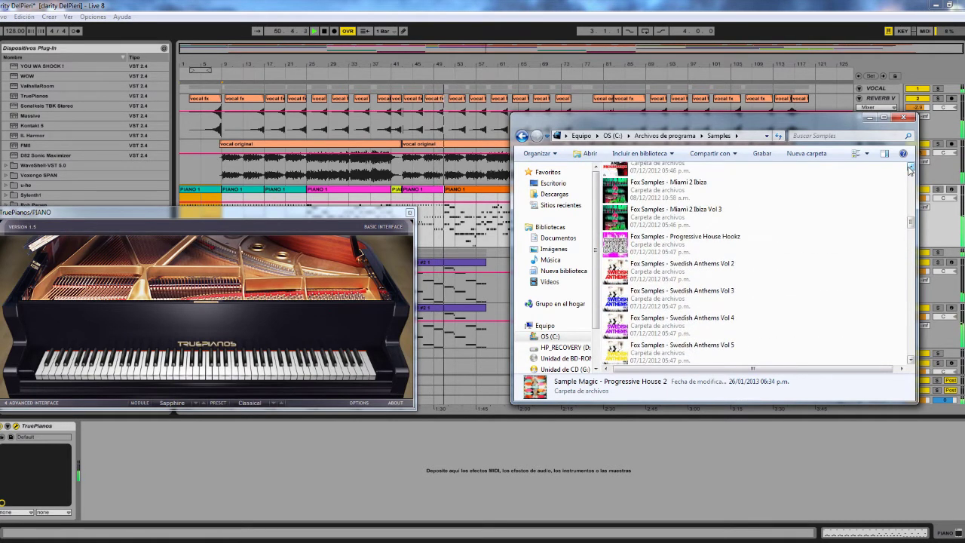
pyautogui.click(910, 166)
pyautogui.click(911, 167)
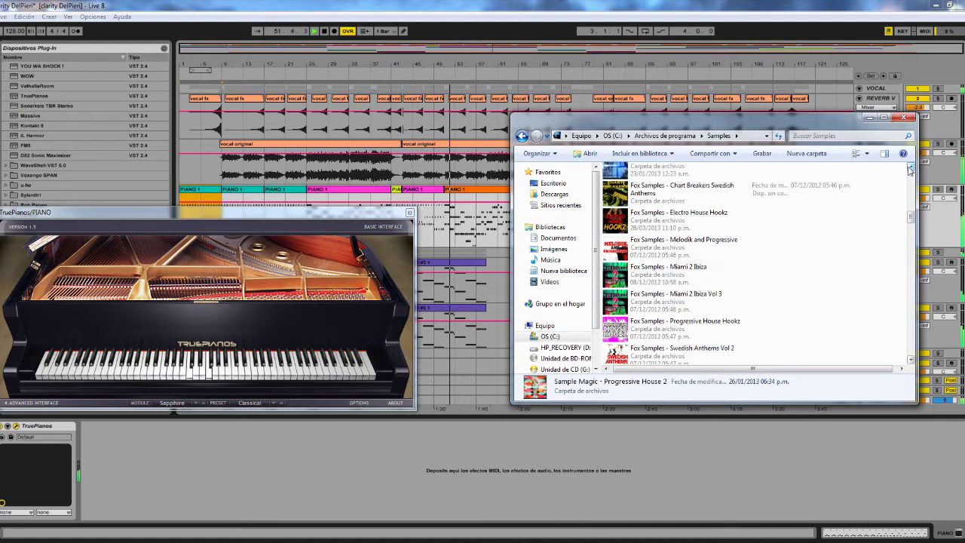
pyautogui.click(911, 167)
pyautogui.click(910, 166)
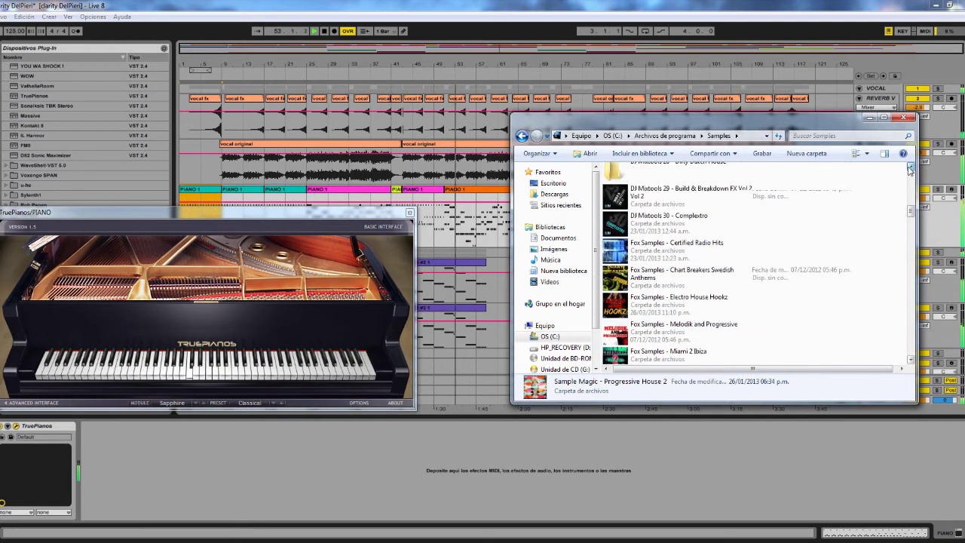
pyautogui.click(910, 167)
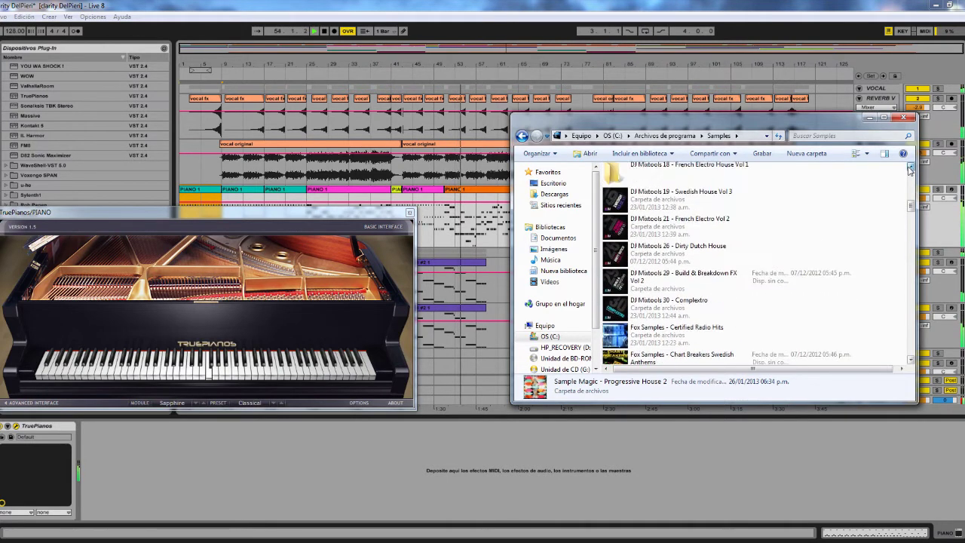
pyautogui.click(910, 166)
pyautogui.click(910, 166)
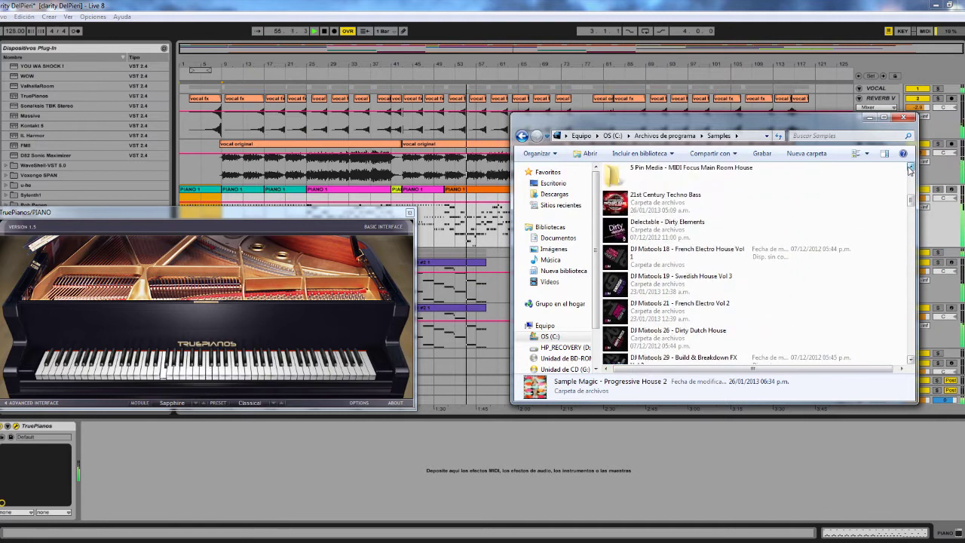
pyautogui.click(911, 166)
pyautogui.click(910, 167)
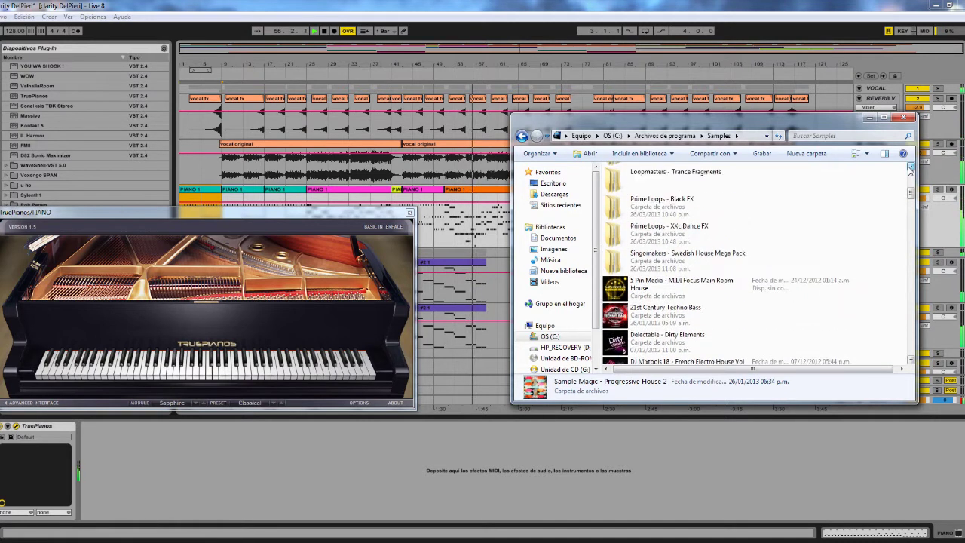
pyautogui.click(910, 166)
pyautogui.click(910, 167)
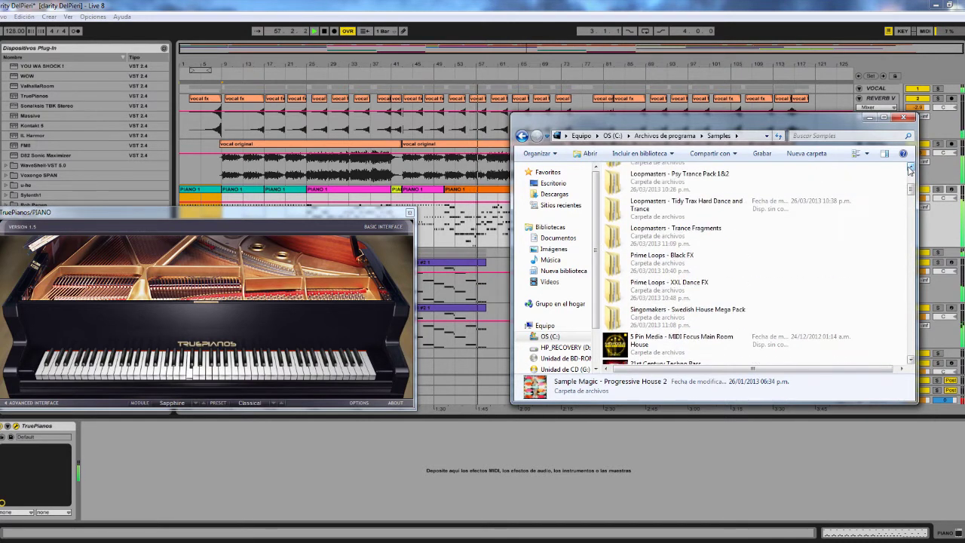
pyautogui.click(910, 168)
pyautogui.click(910, 168)
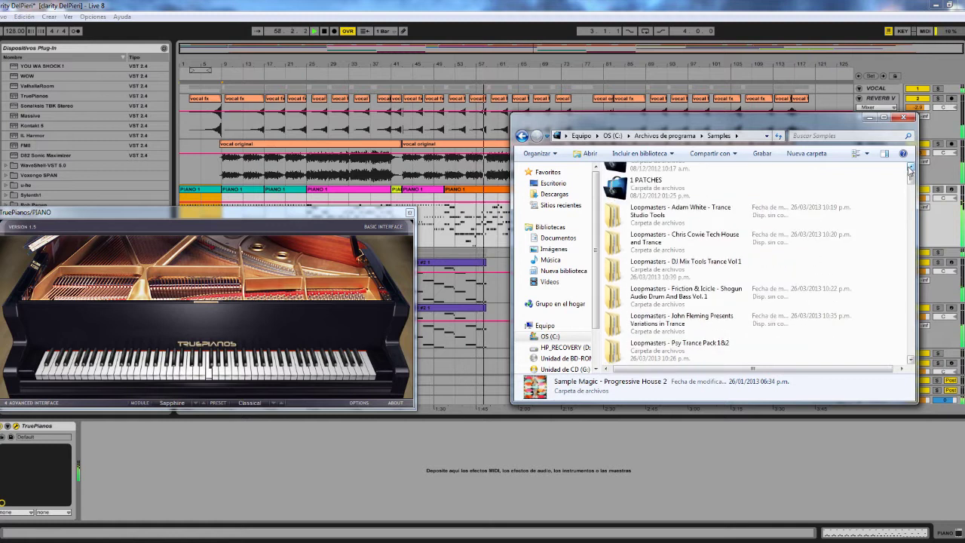
pyautogui.click(910, 168)
pyautogui.click(616, 178)
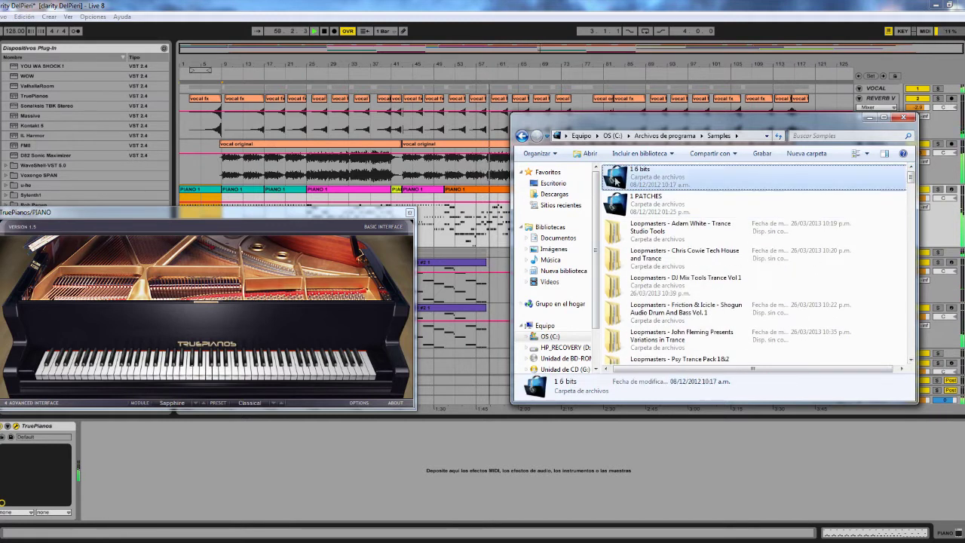
# Step: Open the 16 bits folder, select its packs, return to Samples, then close Explorer
pyautogui.doubleClick(617, 178)
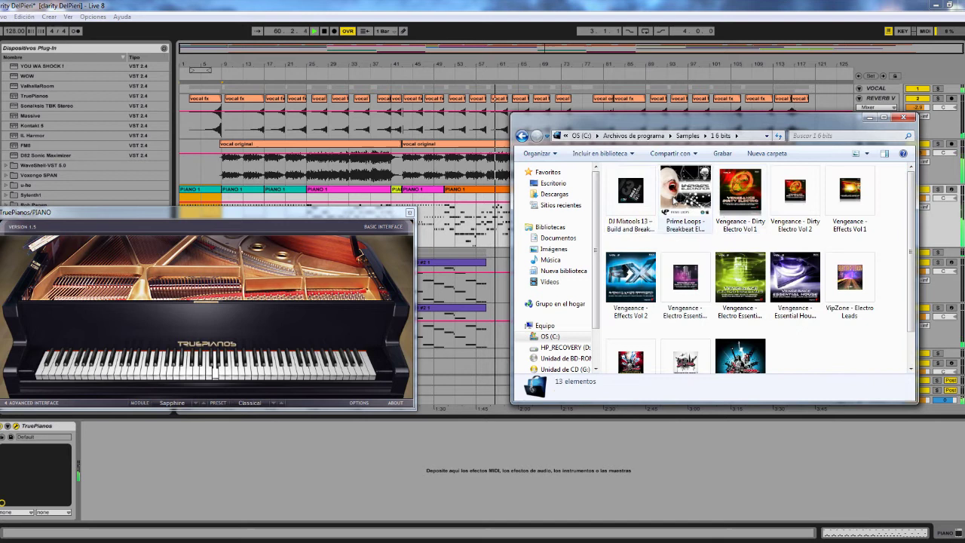
pyautogui.moveTo(603, 164); pyautogui.dragTo(894, 374)
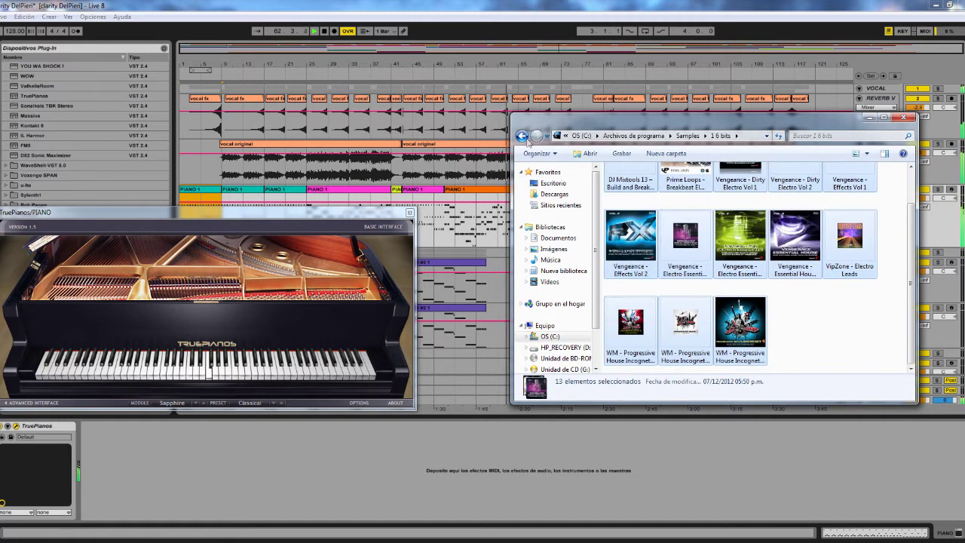
pyautogui.click(528, 136)
pyautogui.moveTo(829, 118); pyautogui.dragTo(0, 134)
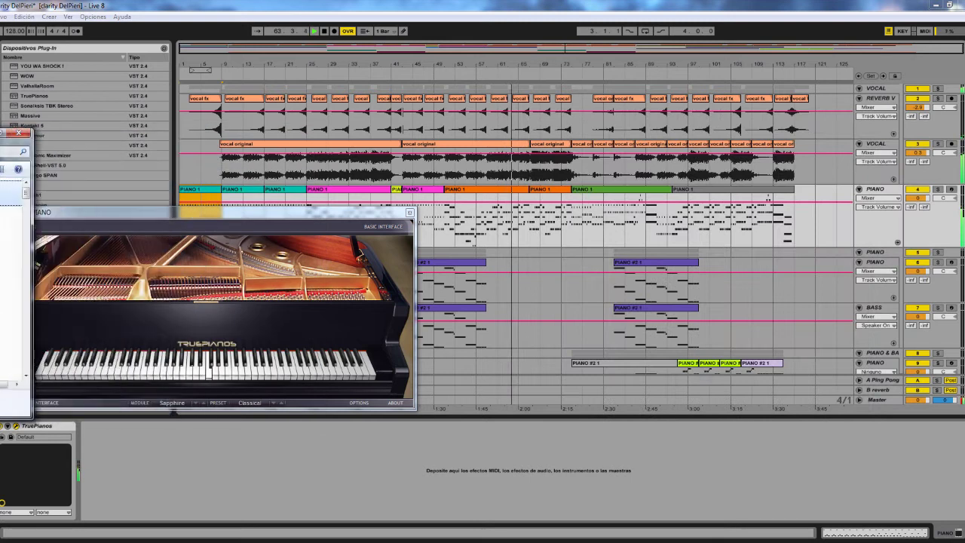
pyautogui.click(23, 134)
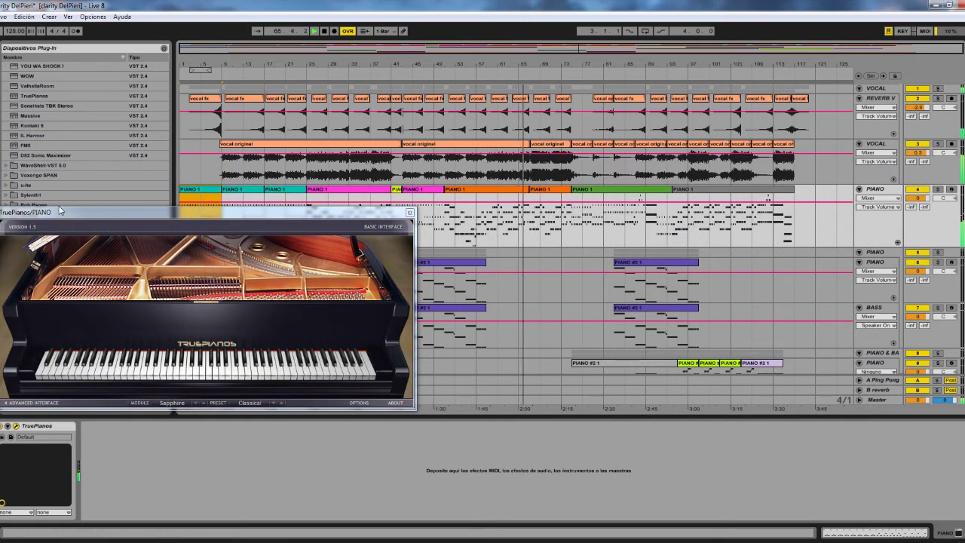
# Step: Load Sausage Fattener after TruePianos on the PIANO track and position its window
pyautogui.moveTo(60, 211); pyautogui.dragTo(98, 213)
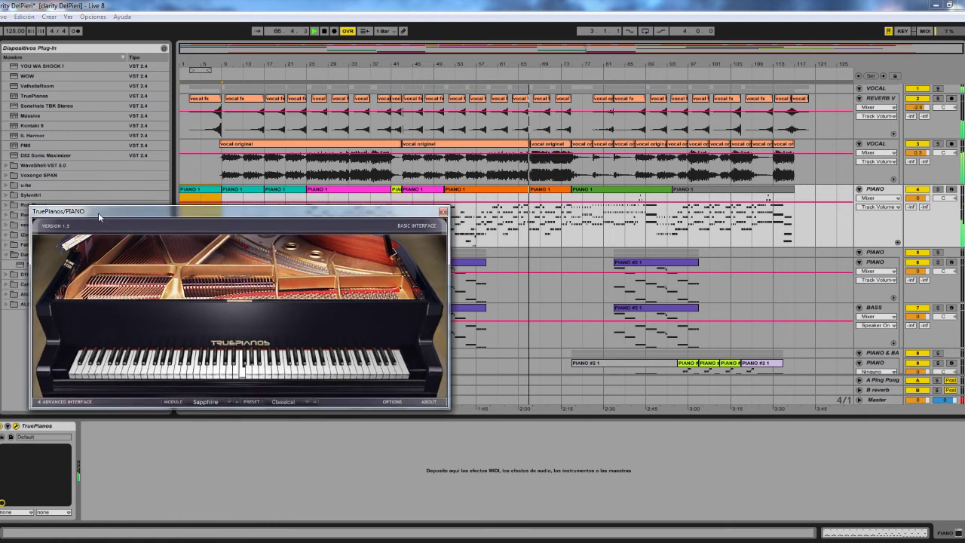
pyautogui.doubleClick(38, 264)
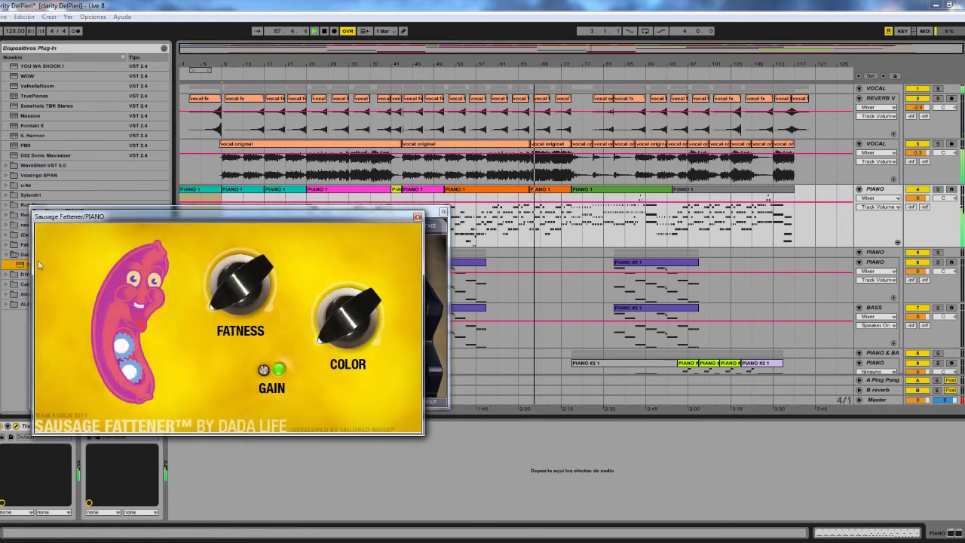
pyautogui.moveTo(150, 216); pyautogui.dragTo(646, 171)
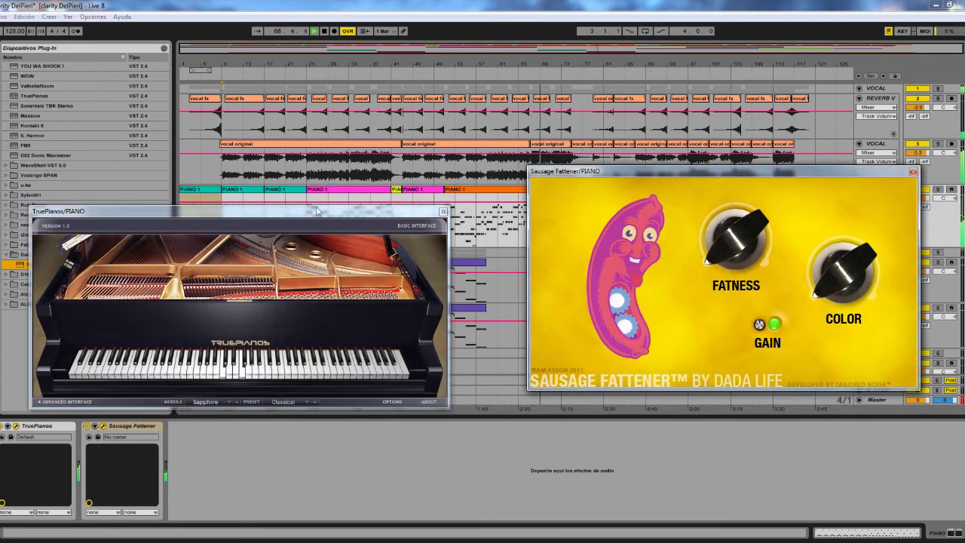
# Step: Turn Sausage Fattener's Fatness up to 60 %, then set it to about 27 %
pyautogui.moveTo(328, 215); pyautogui.dragTo(291, 214)
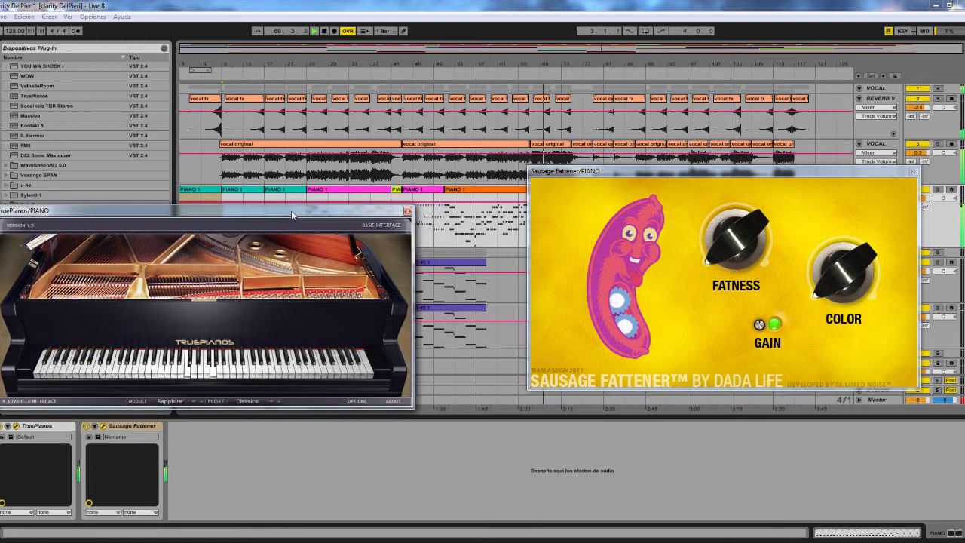
pyautogui.click(745, 251)
pyautogui.moveTo(744, 251)
pyautogui.mouseDown()
pyautogui.moveTo(758, 162)
pyautogui.moveTo(639, 389)
pyautogui.mouseUp()
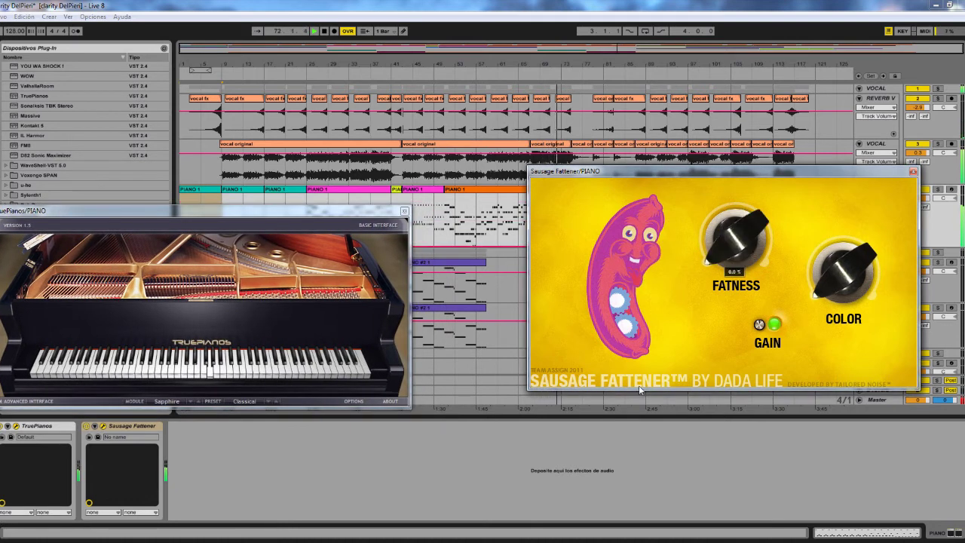
pyautogui.click(644, 309)
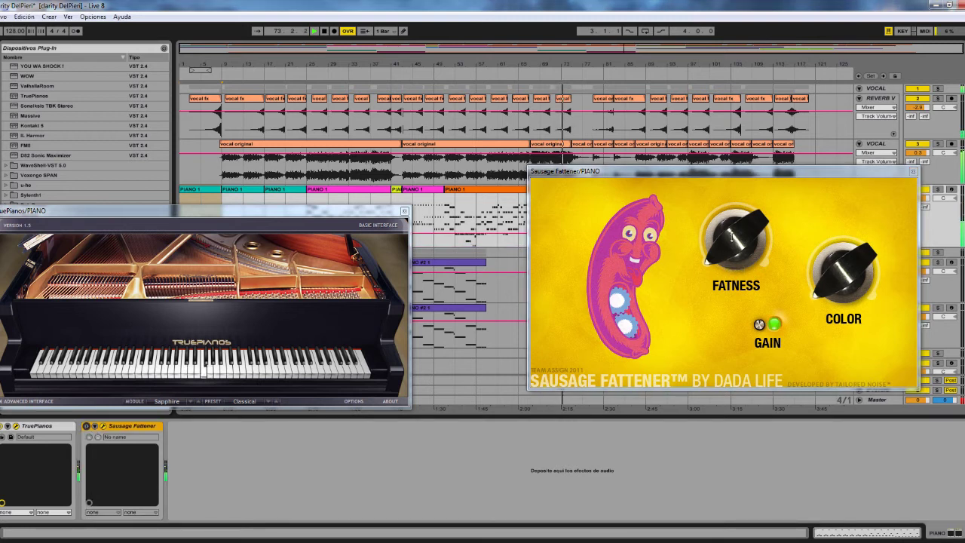
pyautogui.moveTo(731, 236)
pyautogui.mouseDown()
pyautogui.moveTo(743, 280)
pyautogui.moveTo(724, 169)
pyautogui.mouseUp()
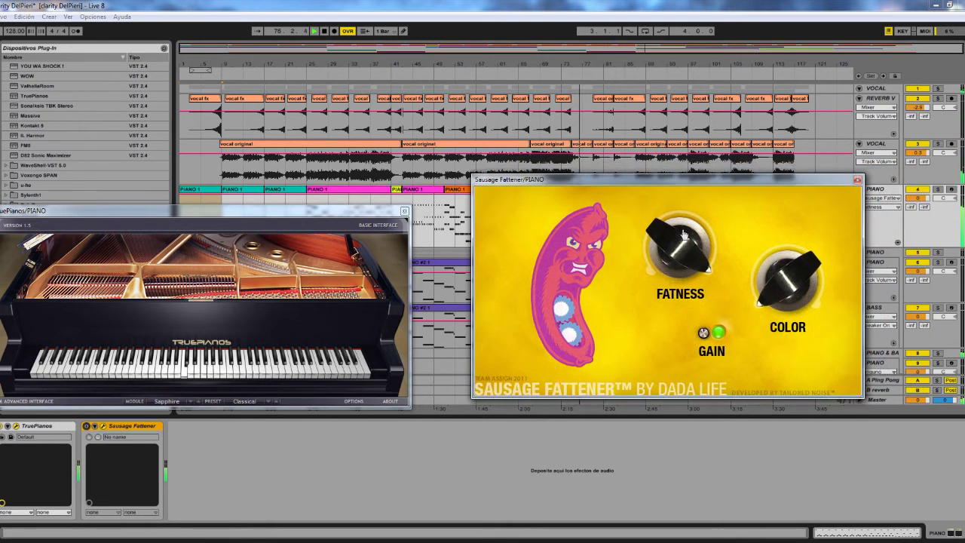
# Step: Sweep the Fatness knob between 0 % and 100 % several times, leaving it turned up high
pyautogui.moveTo(682, 228); pyautogui.dragTo(682, 362)
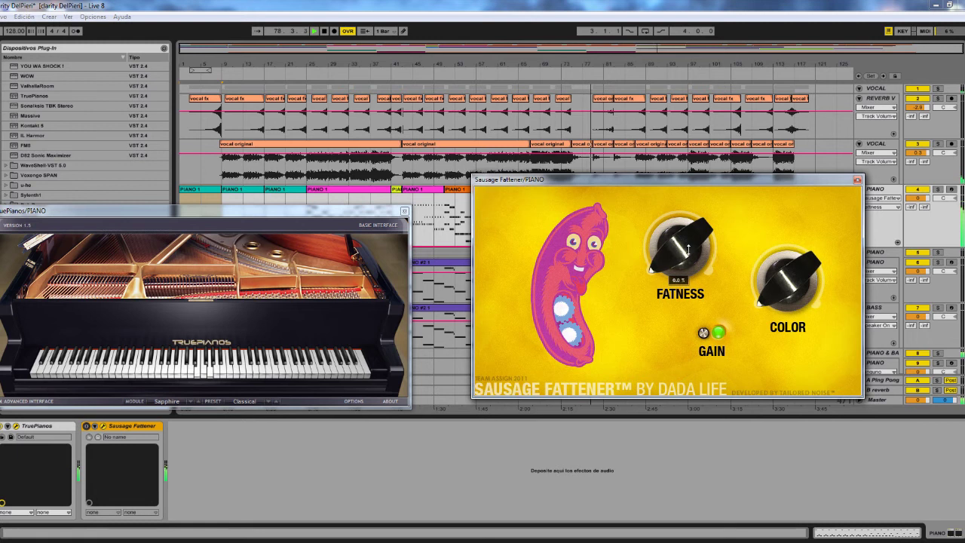
pyautogui.moveTo(688, 250); pyautogui.dragTo(660, 3)
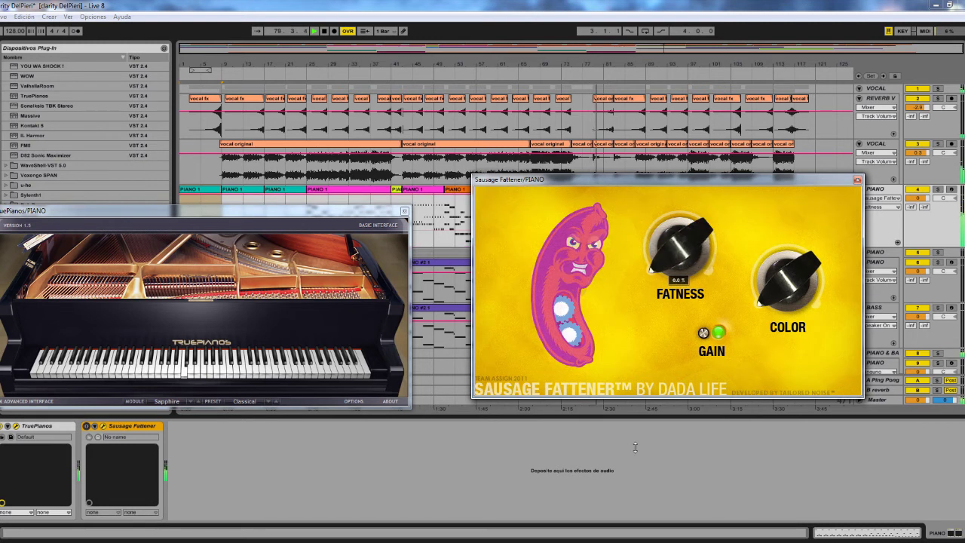
pyautogui.moveTo(679, 253); pyautogui.dragTo(679, 377)
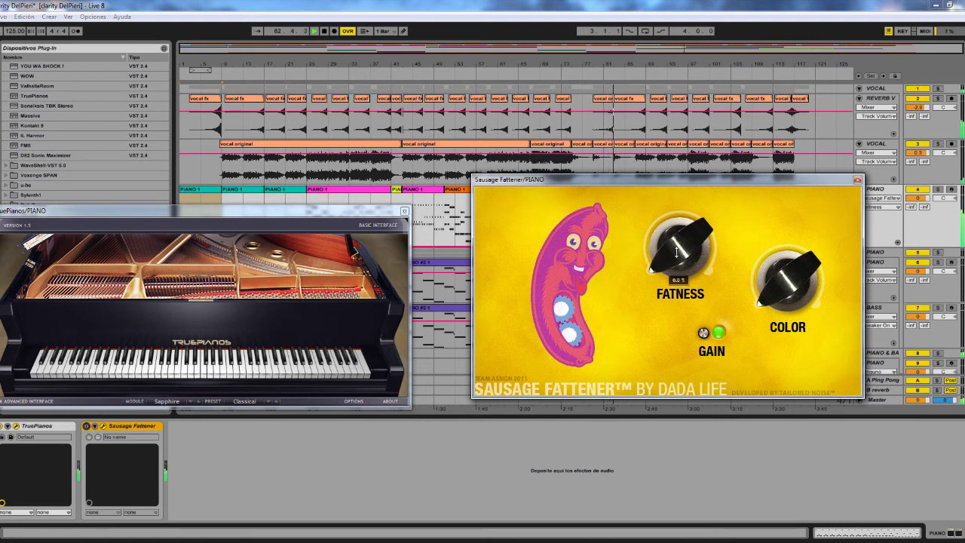
pyautogui.moveTo(676, 252)
pyautogui.mouseDown()
pyautogui.moveTo(742, 53)
pyautogui.moveTo(757, 309)
pyautogui.mouseUp()
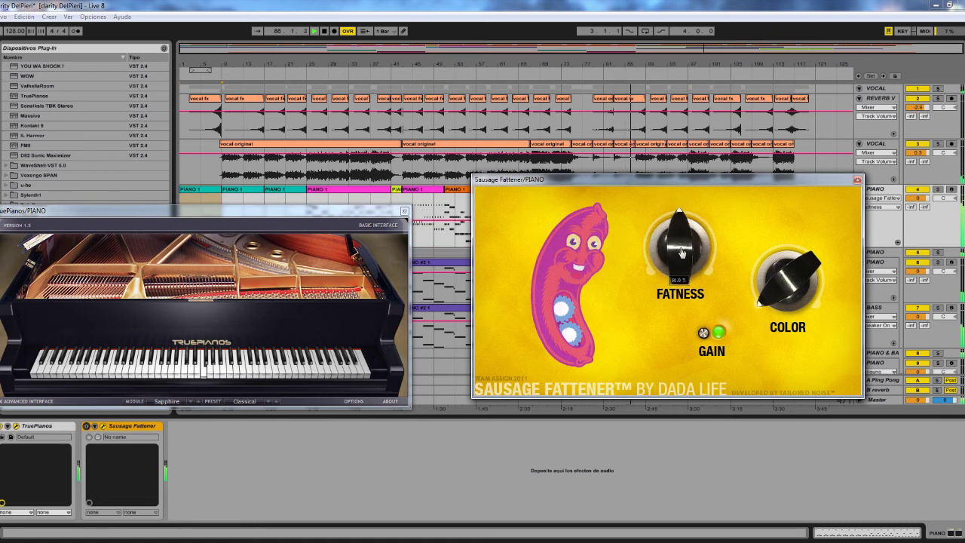
pyautogui.moveTo(679, 247)
pyautogui.mouseDown()
pyautogui.moveTo(711, 211)
pyautogui.moveTo(733, 452)
pyautogui.mouseUp()
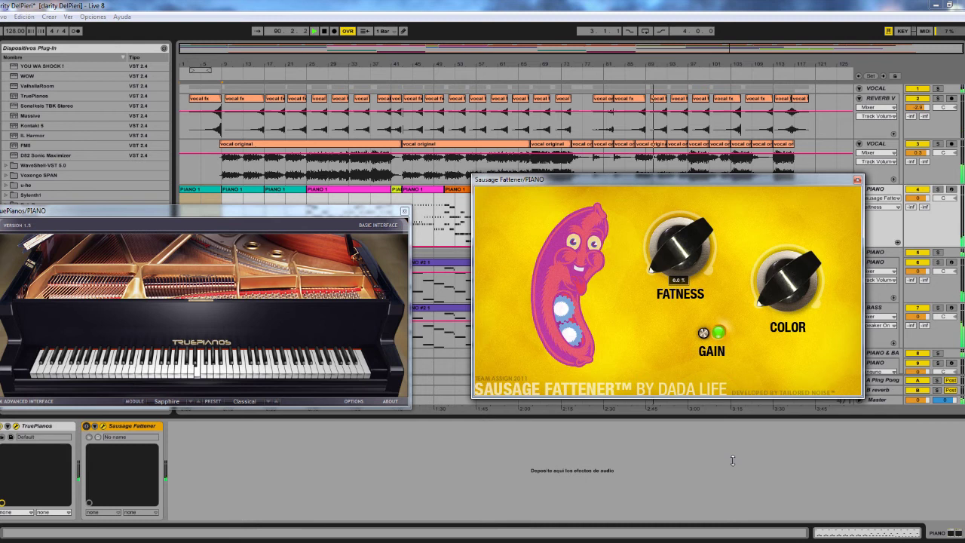
pyautogui.moveTo(733, 460); pyautogui.dragTo(630, 262)
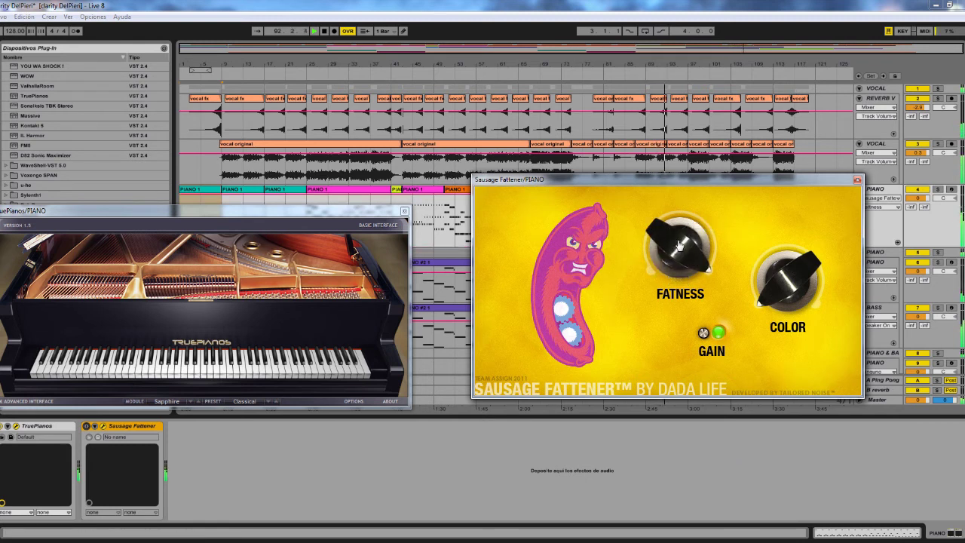
pyautogui.moveTo(679, 246); pyautogui.dragTo(654, 535)
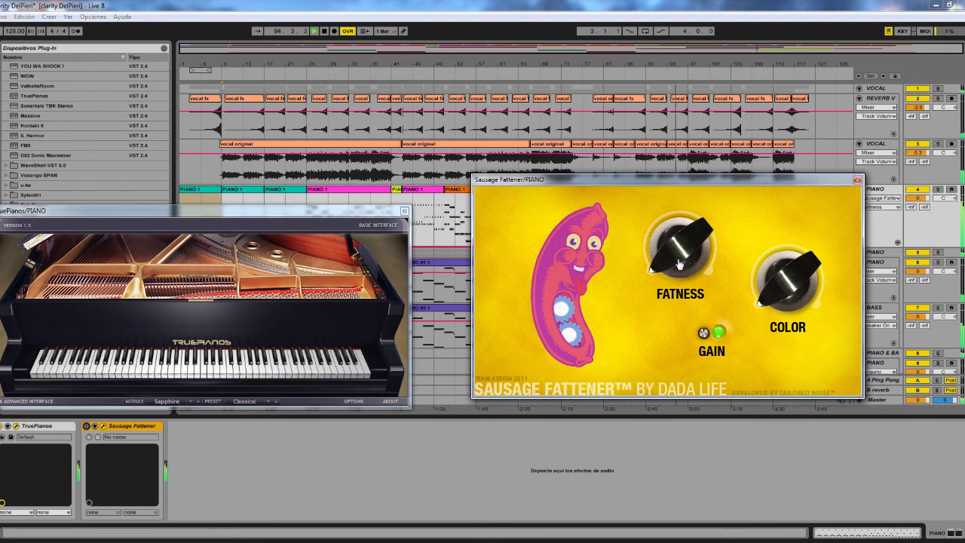
pyautogui.moveTo(678, 258); pyautogui.dragTo(687, 219)
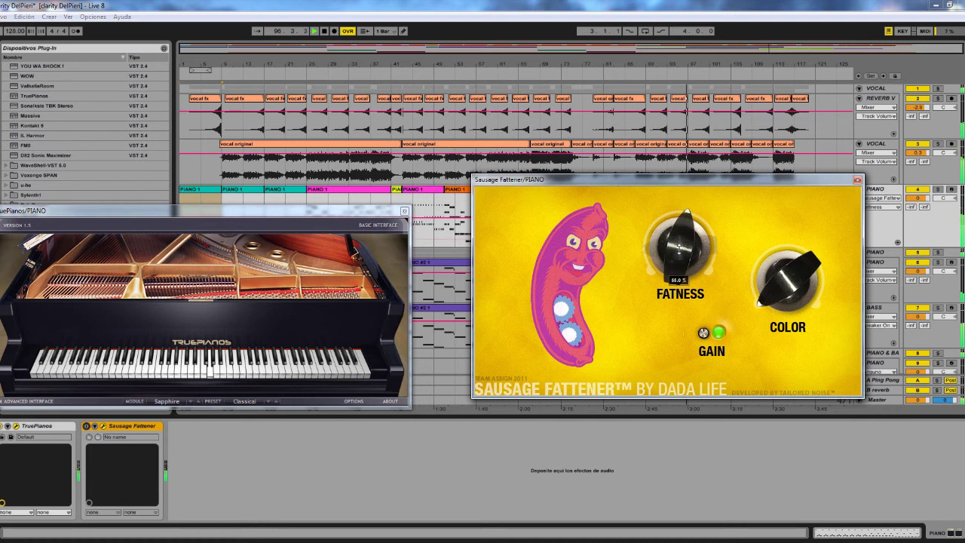
pyautogui.moveTo(679, 246)
pyautogui.mouseDown()
pyautogui.moveTo(802, 44)
pyautogui.moveTo(783, 271)
pyautogui.moveTo(798, 171)
pyautogui.moveTo(770, 175)
pyautogui.mouseUp()
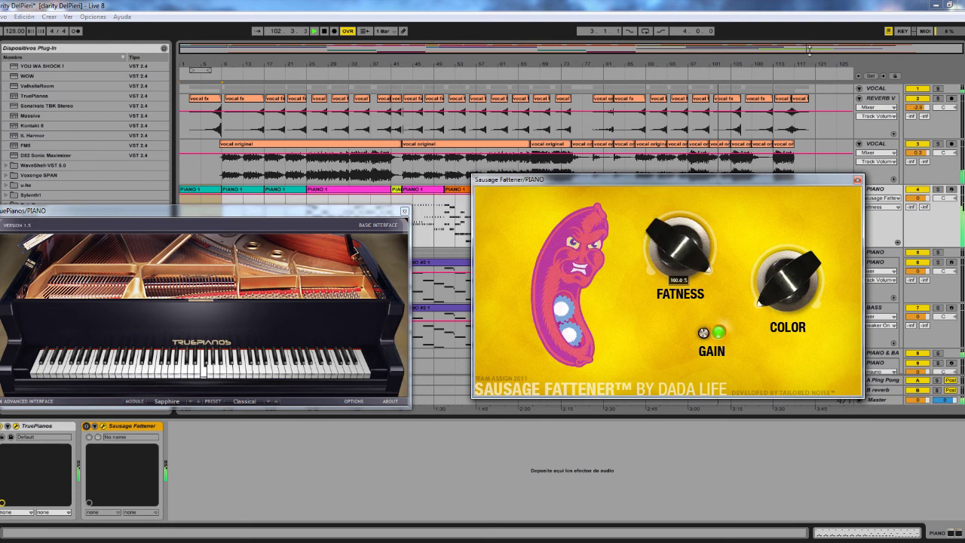
pyautogui.moveTo(758, 215); pyautogui.dragTo(911, 83)
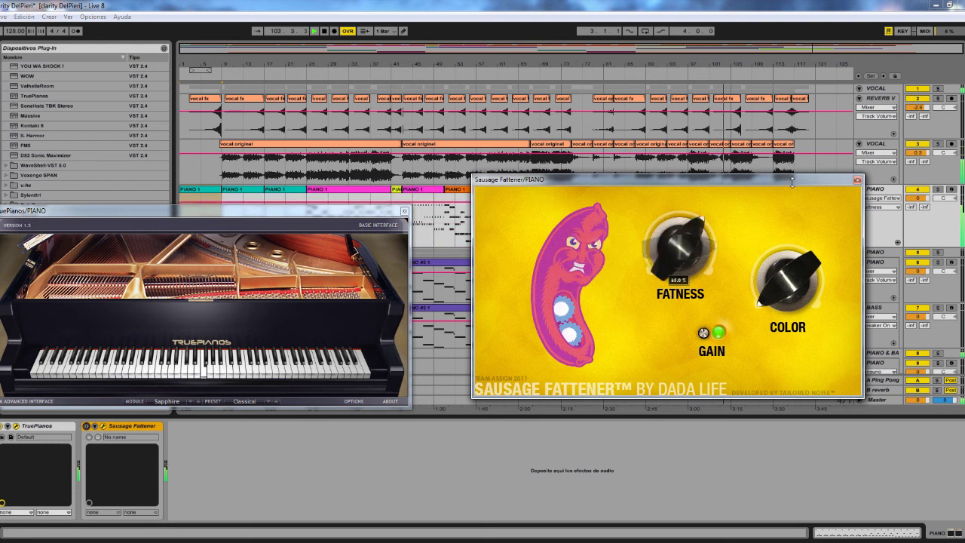